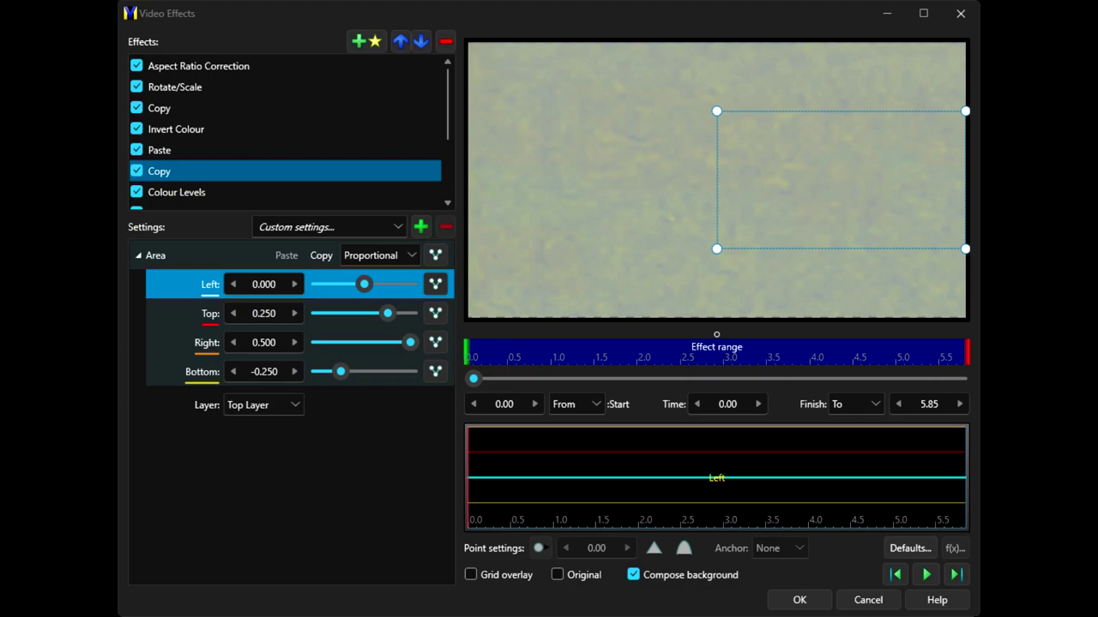
# Review the settings of the effects from the first Colour Levels through the second Copy, Colour Levels and Paste to the final Rotate/Scale
pyautogui.click(177, 192)
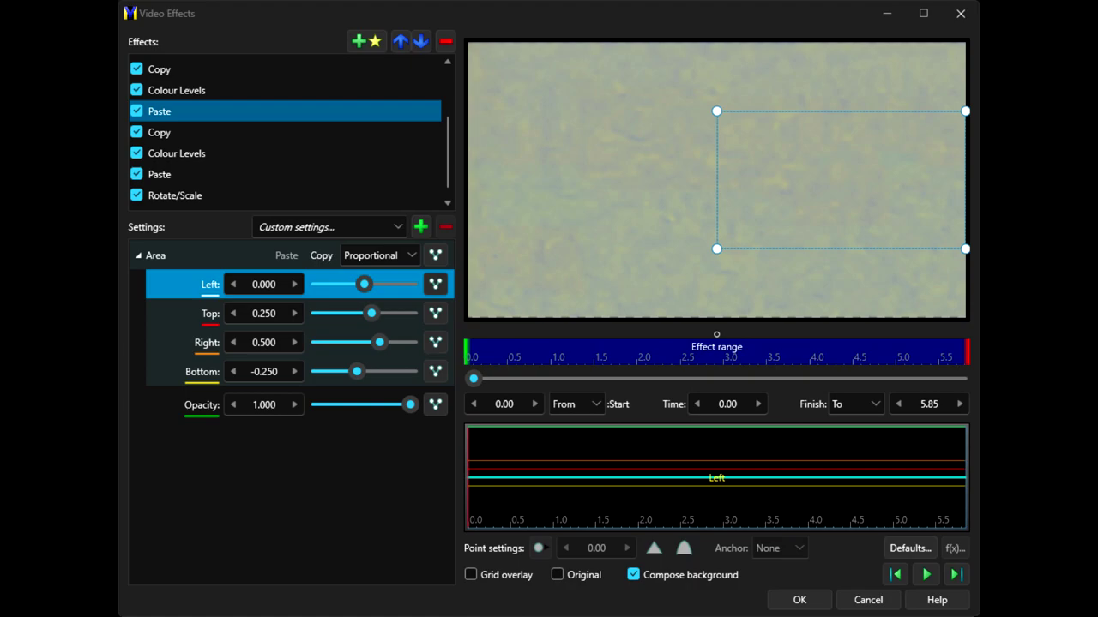
pyautogui.click(159, 132)
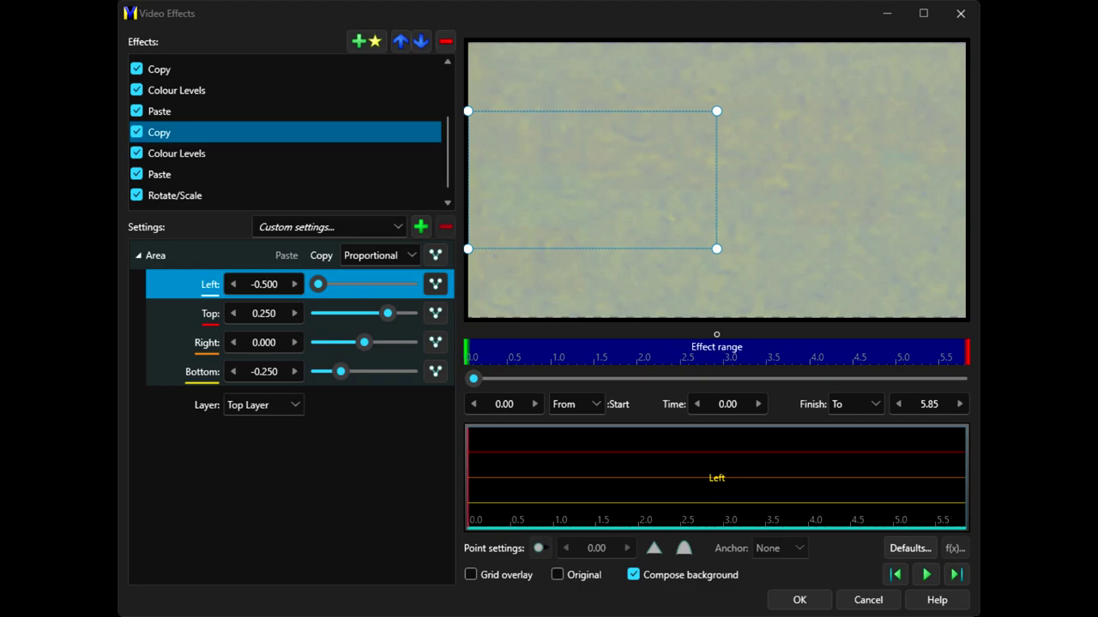
pyautogui.click(177, 154)
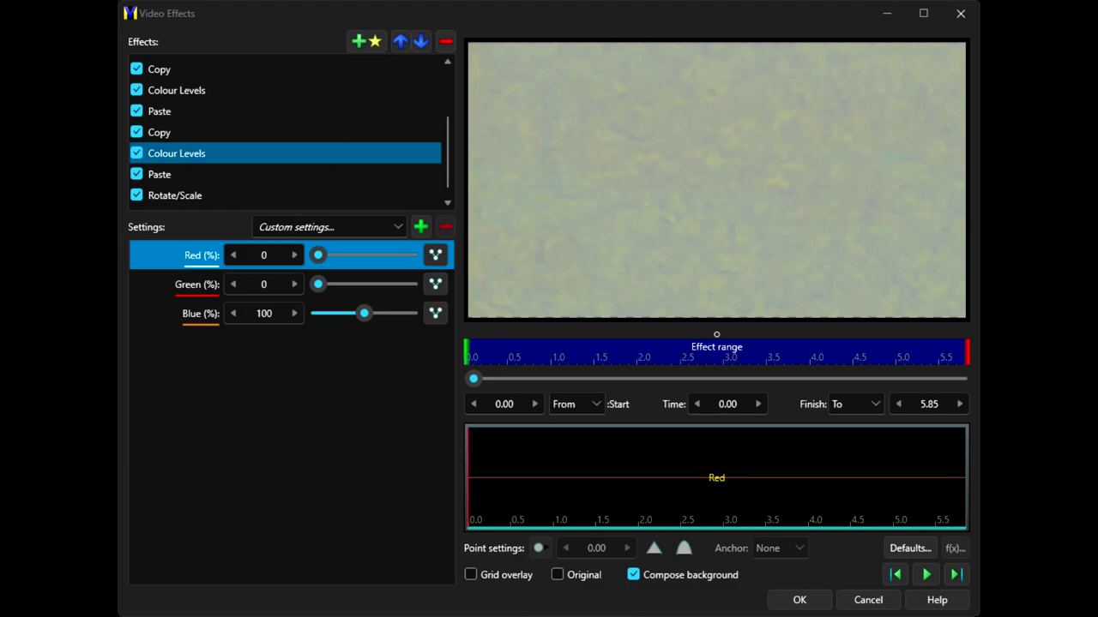
pyautogui.click(159, 174)
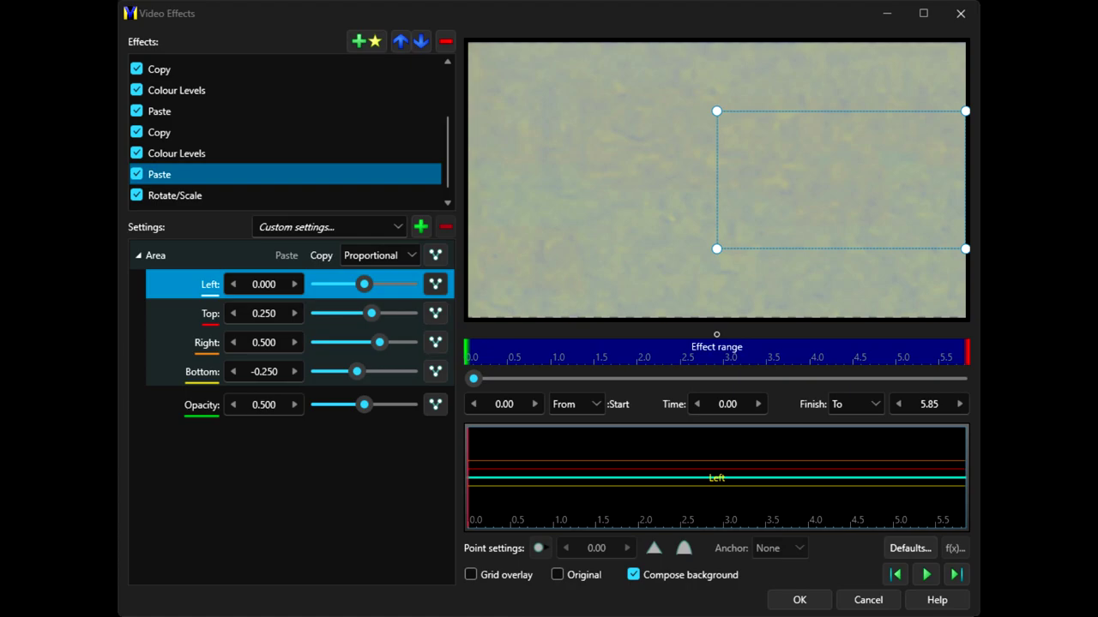
pyautogui.click(175, 195)
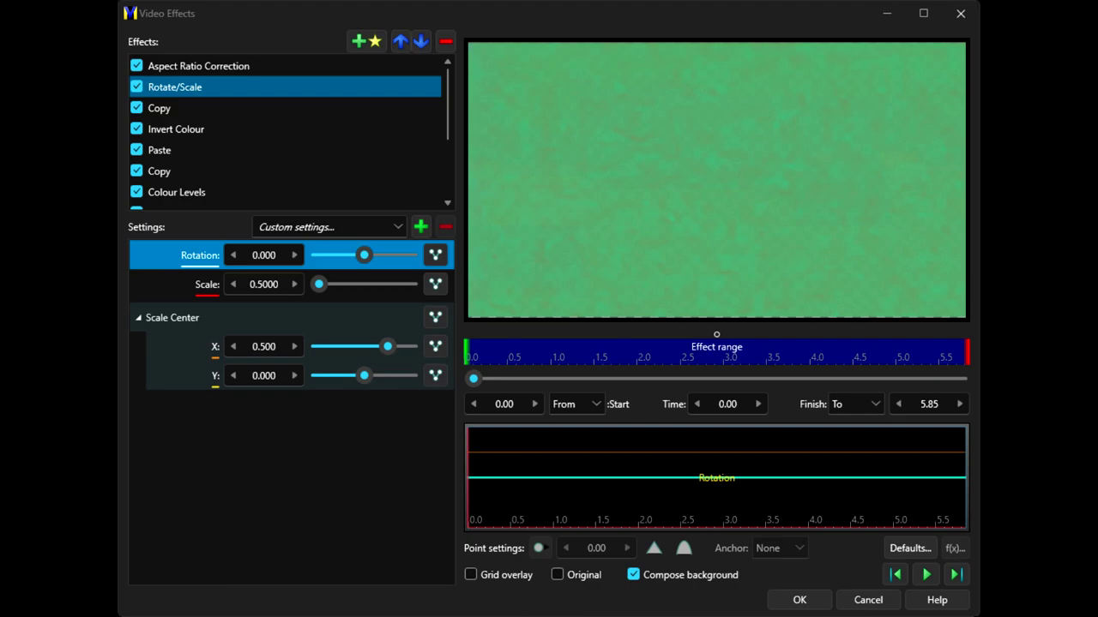
# Inspect the green clip's Copy, Invert Colour and Paste settings, and the Copy, Colour Levels and Paste settings that follow
pyautogui.click(160, 108)
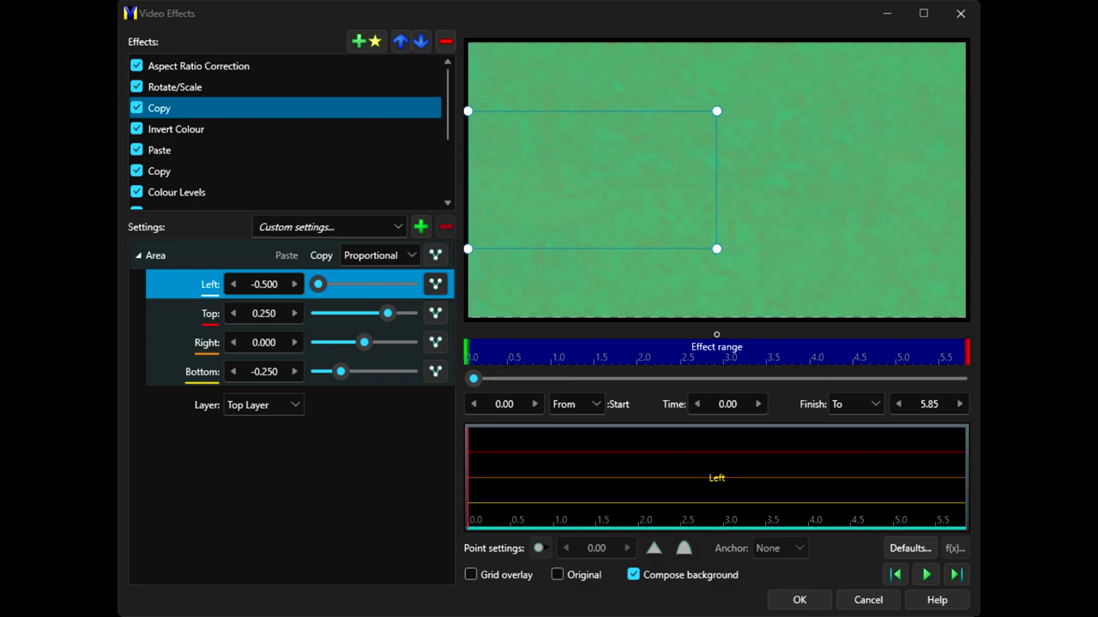
pyautogui.click(176, 129)
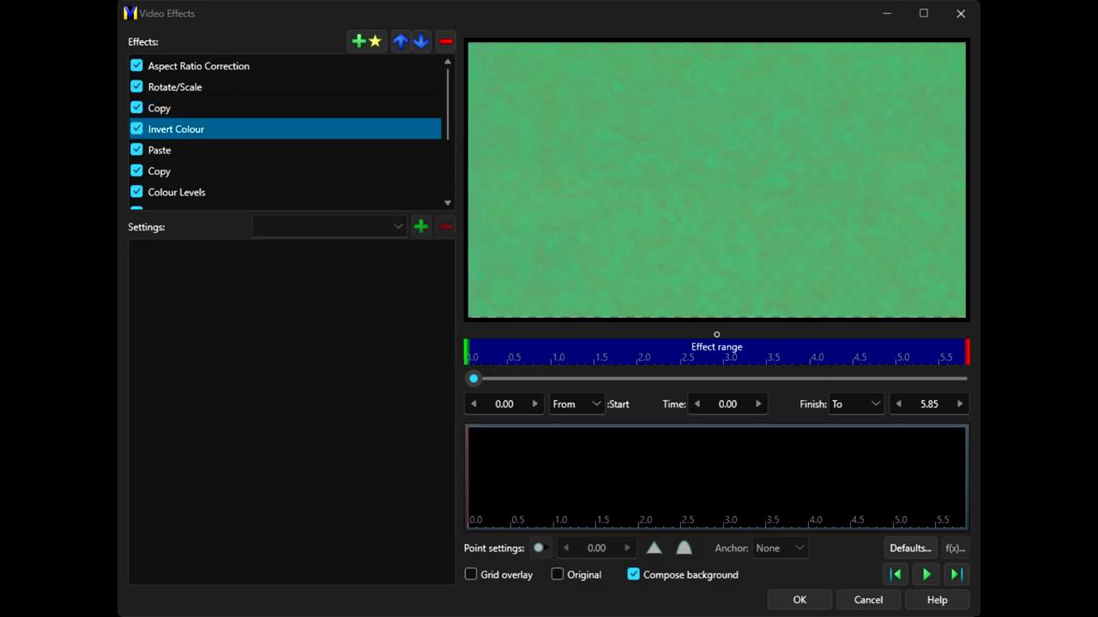
pyautogui.click(160, 150)
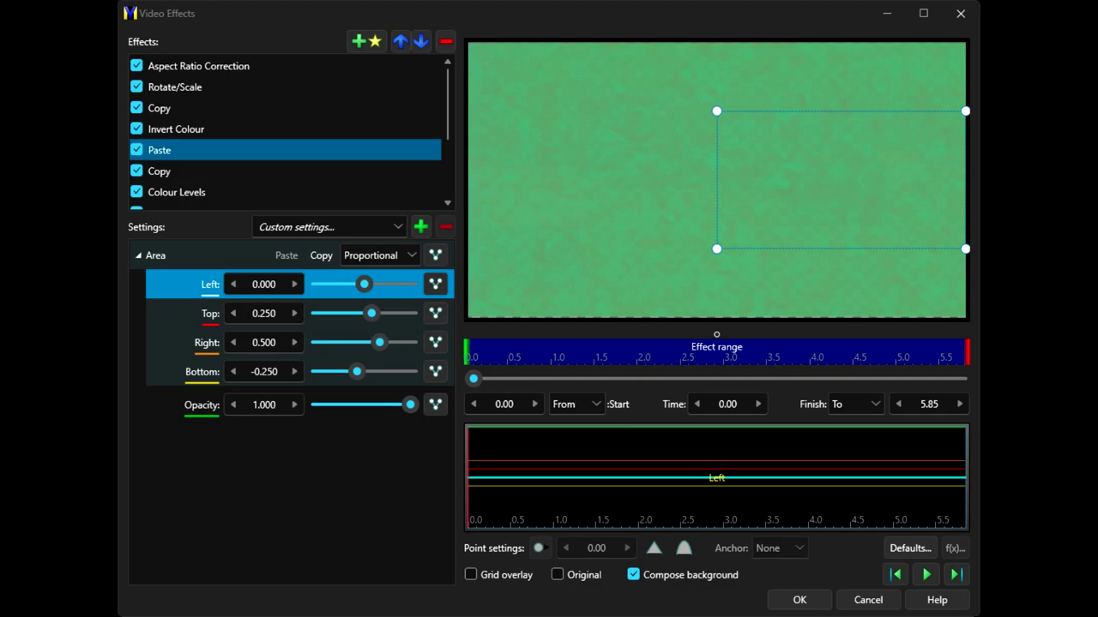
pyautogui.click(159, 171)
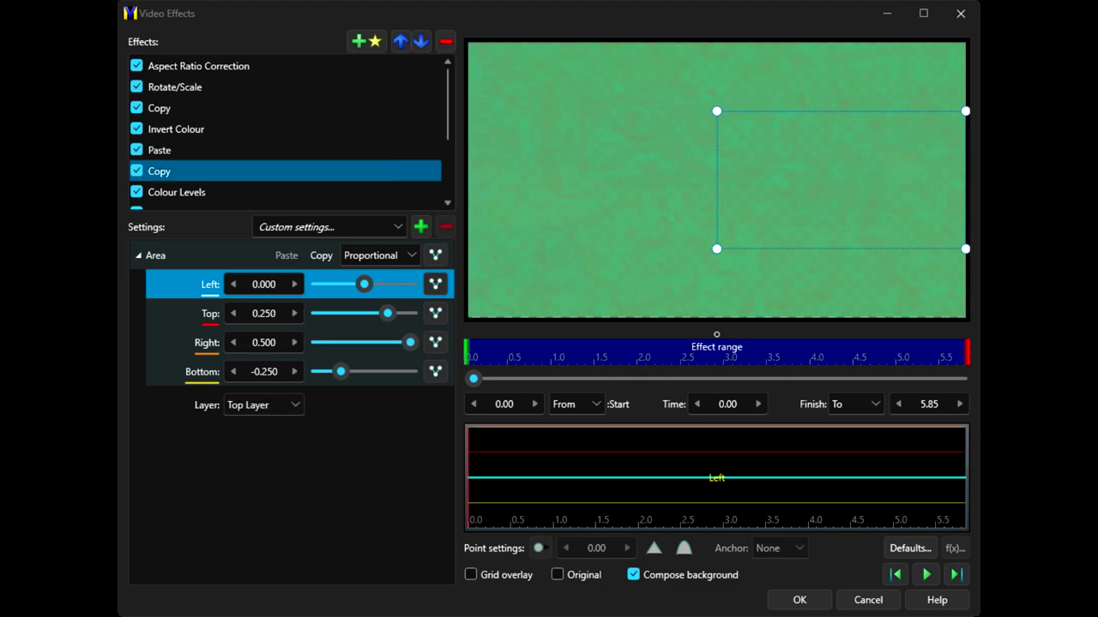
pyautogui.click(177, 192)
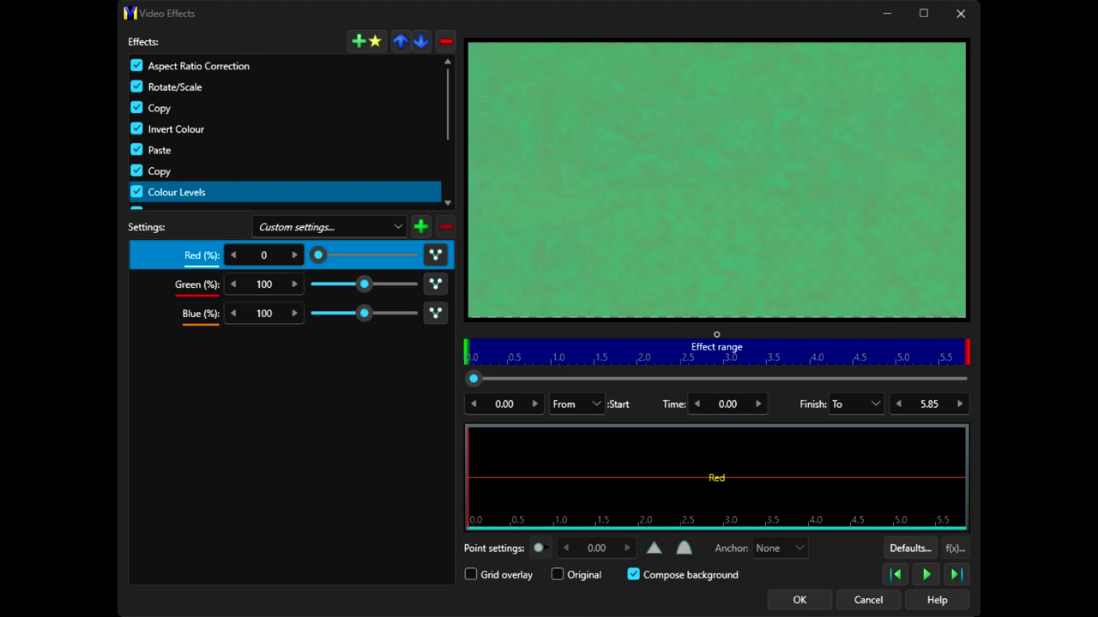
pyautogui.scroll(-3, 285, 132)
pyautogui.click(159, 95)
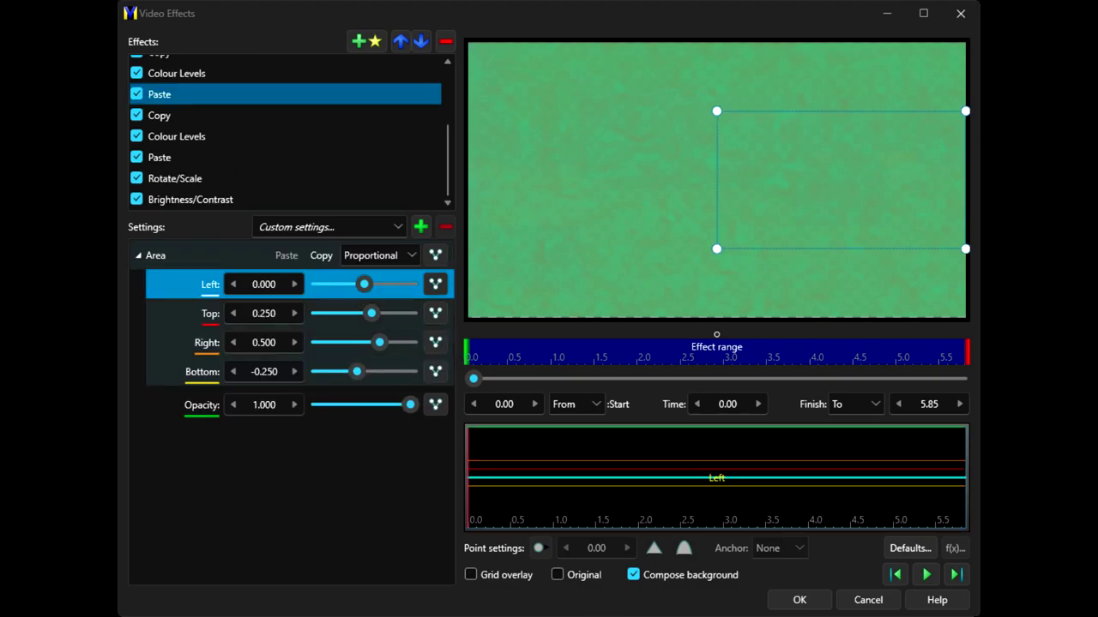
# Inspect the green clip's last Copy, Colour Levels and Paste settings, plus its closing Rotate/Scale and Brightness/Contrast effects
pyautogui.click(160, 115)
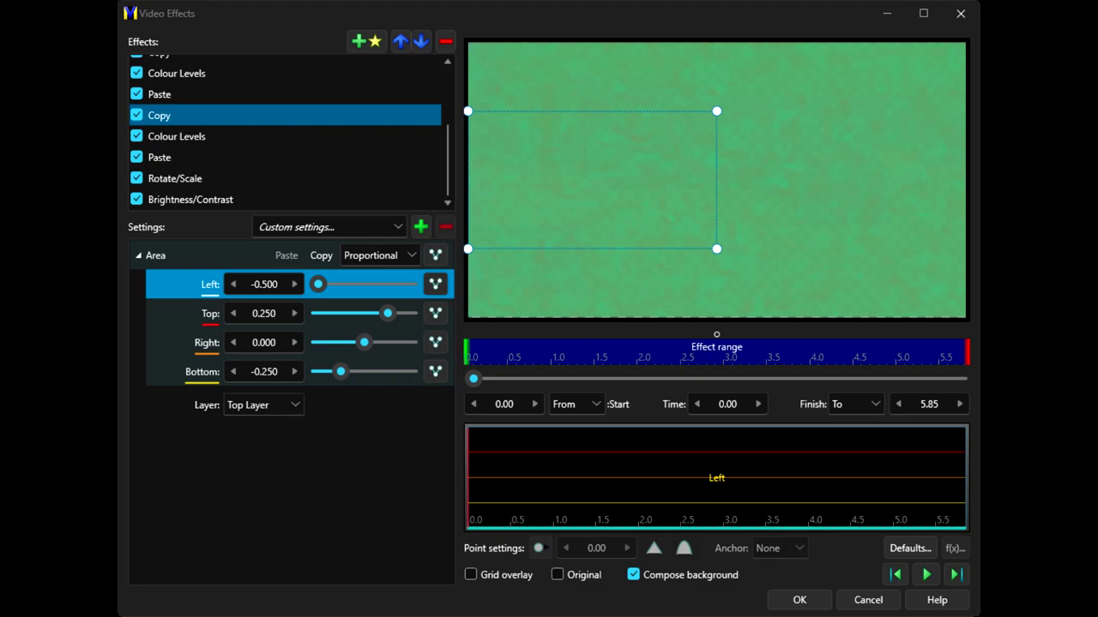
pyautogui.click(177, 136)
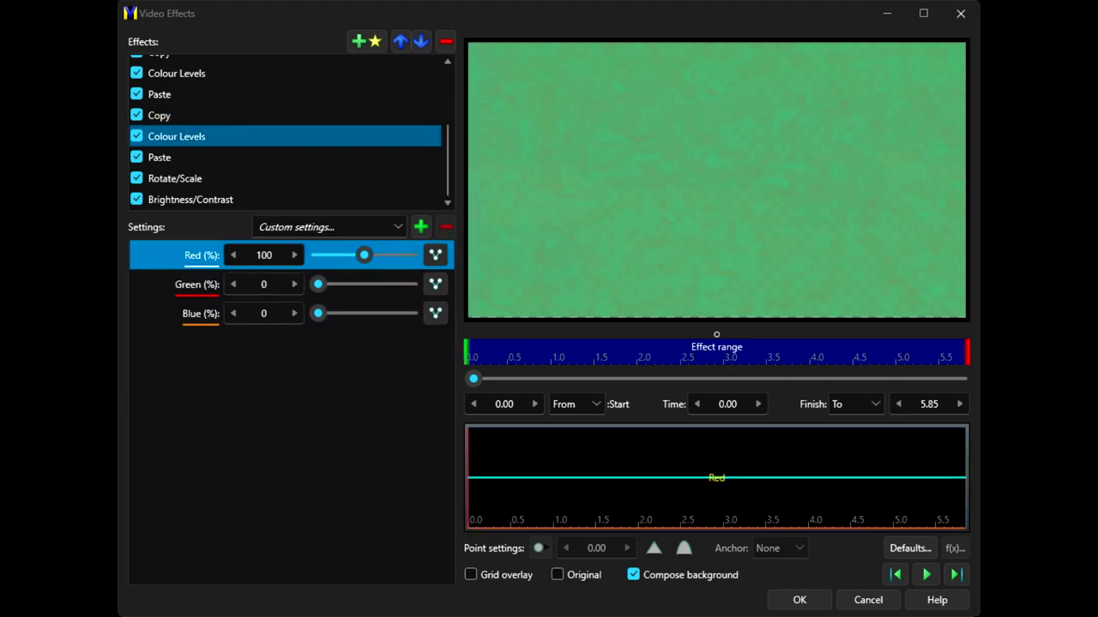
pyautogui.click(159, 158)
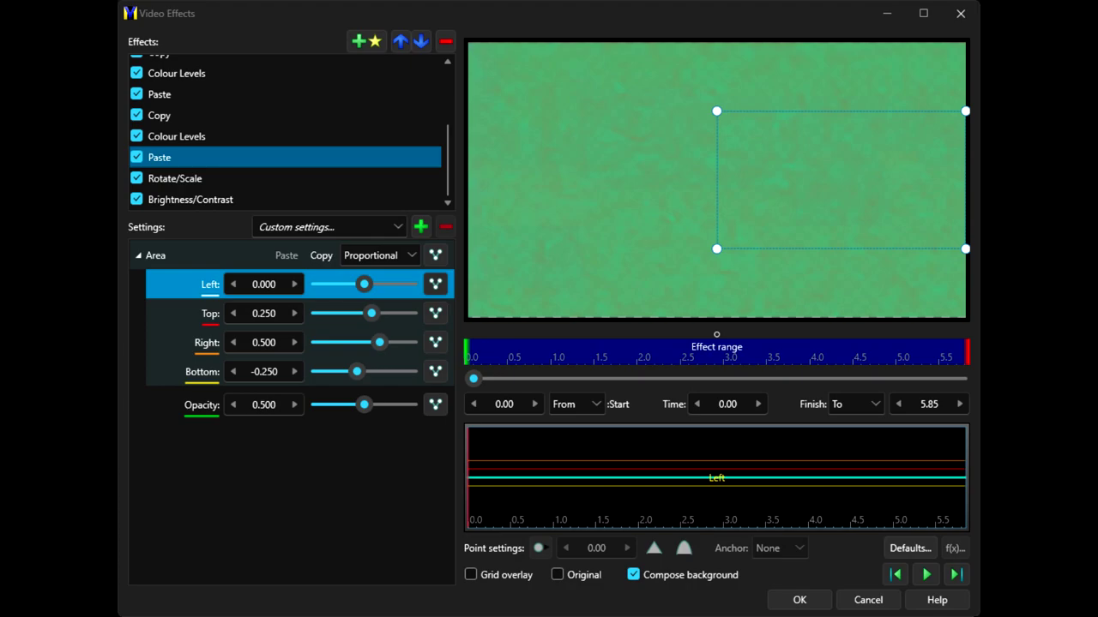
pyautogui.click(175, 179)
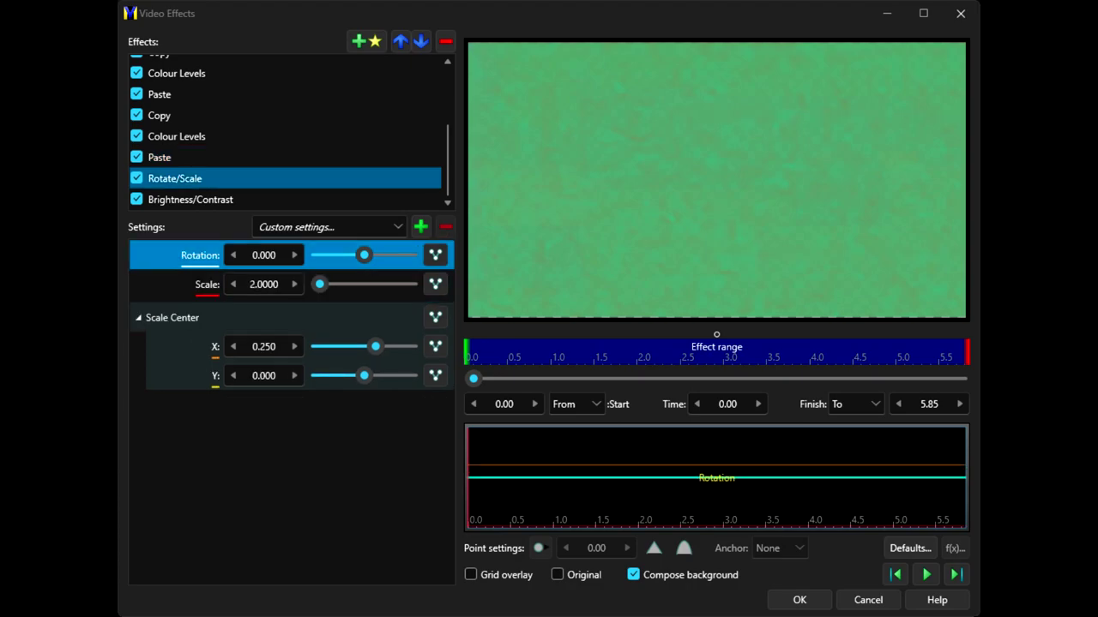
pyautogui.click(191, 200)
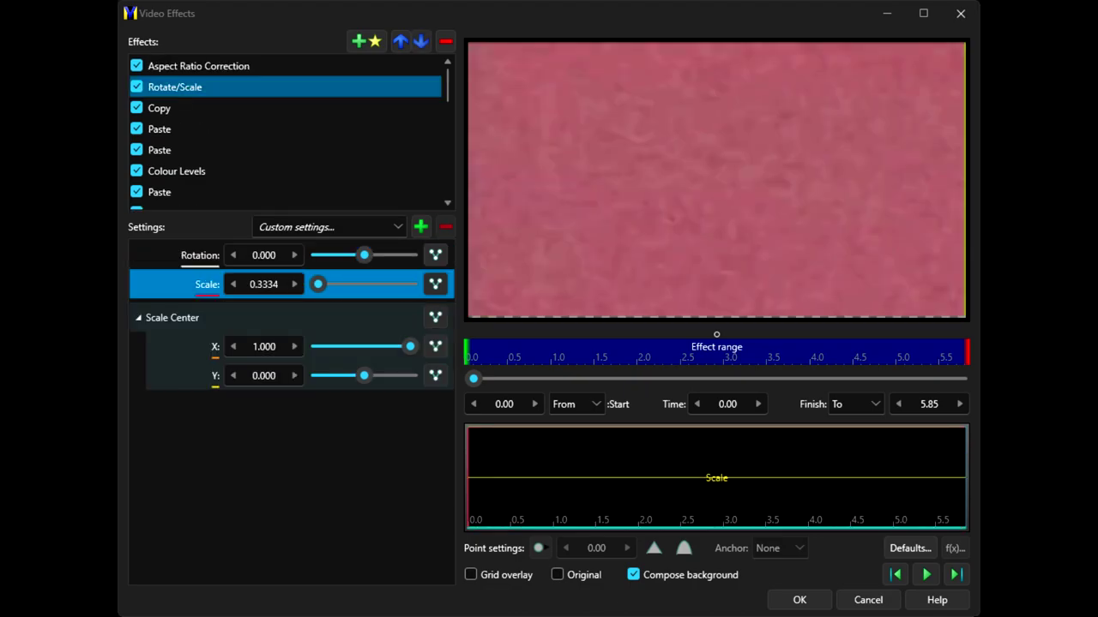
# Check the pink clip's first Copy area, the Paste areas after it, and the Colour Levels settings between them
pyautogui.click(160, 108)
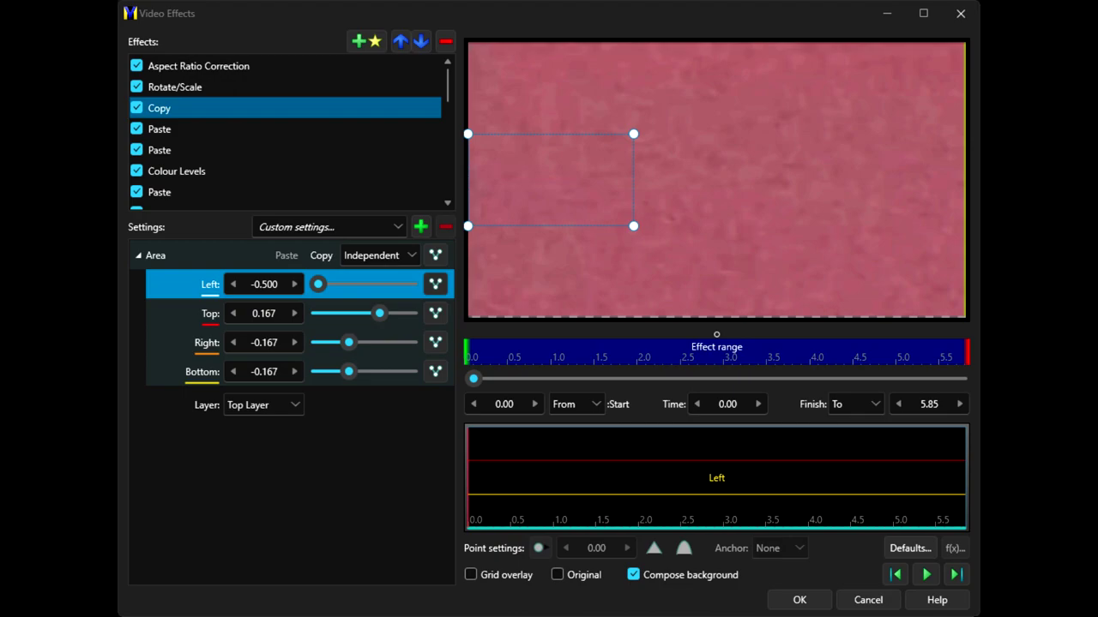
pyautogui.click(159, 130)
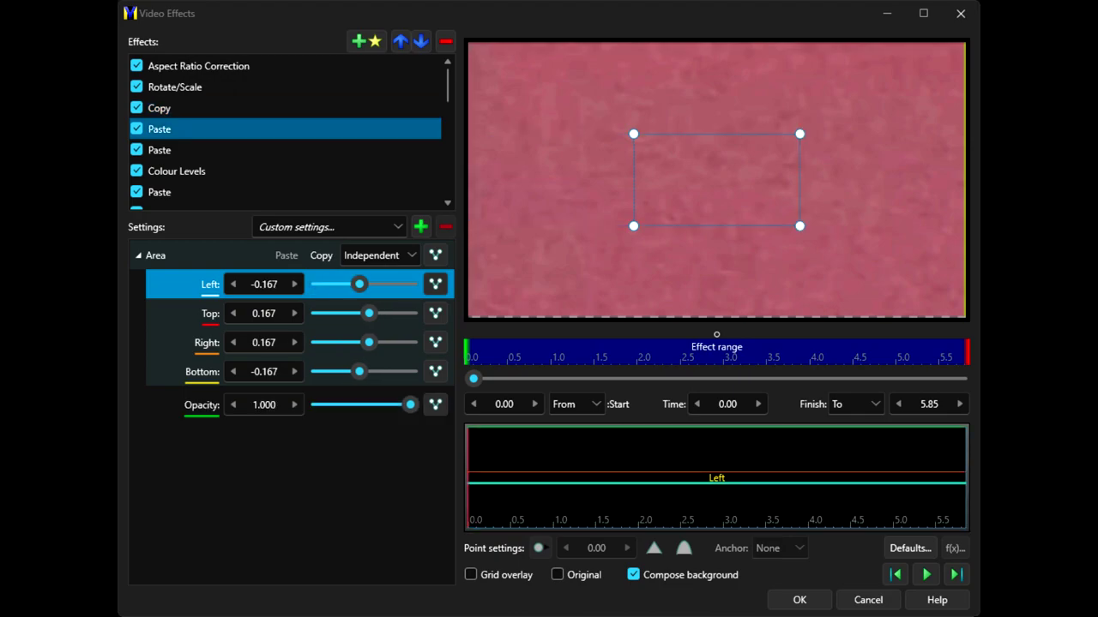
pyautogui.click(159, 150)
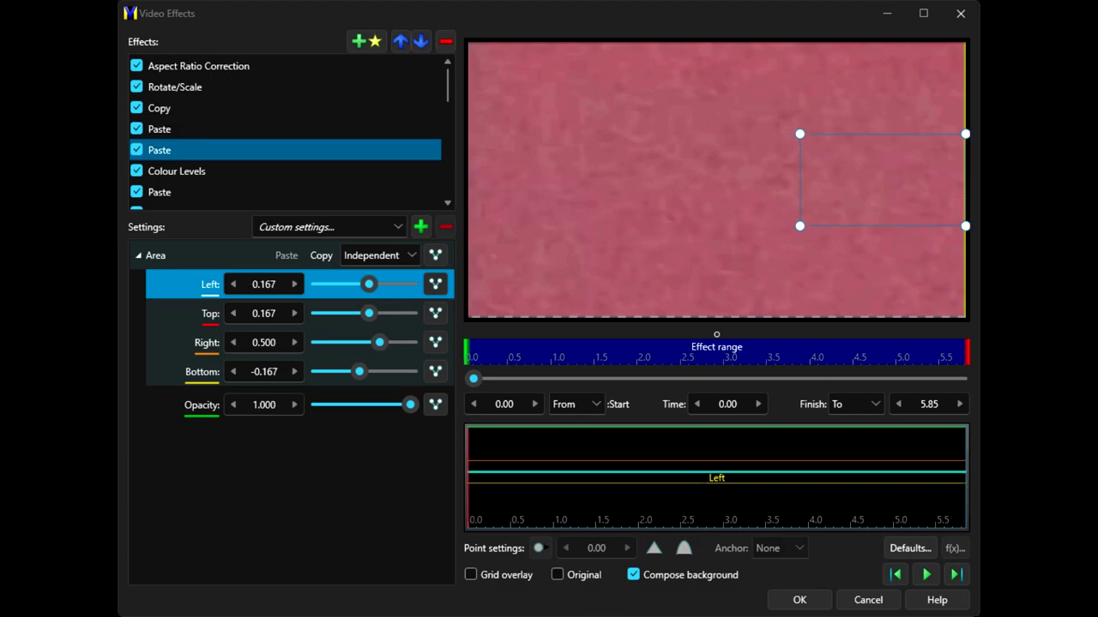
pyautogui.click(177, 172)
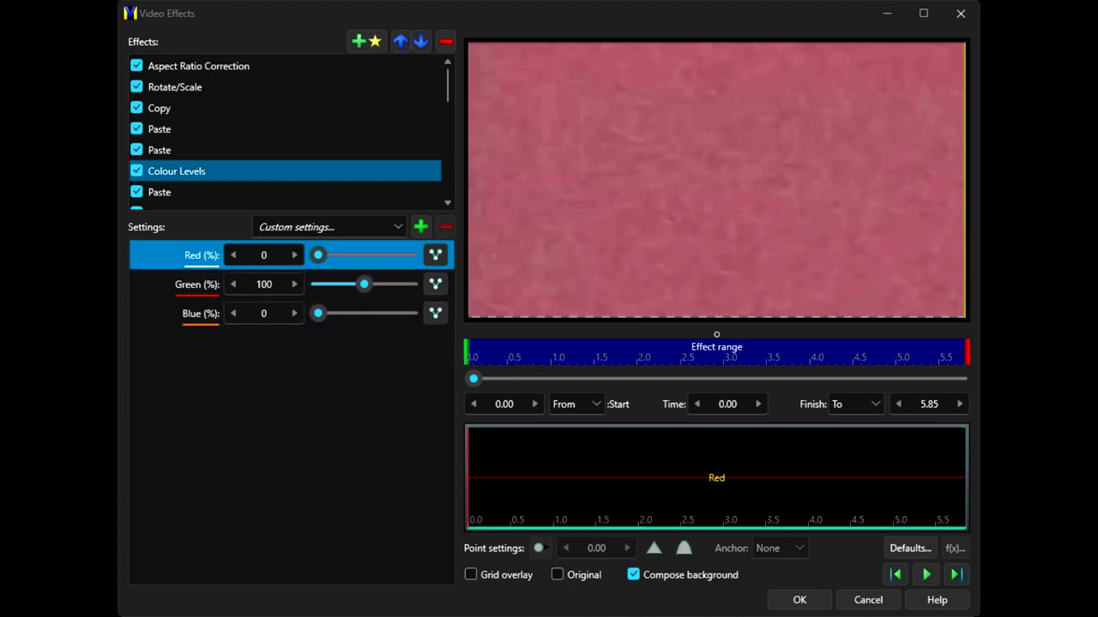
pyautogui.click(160, 192)
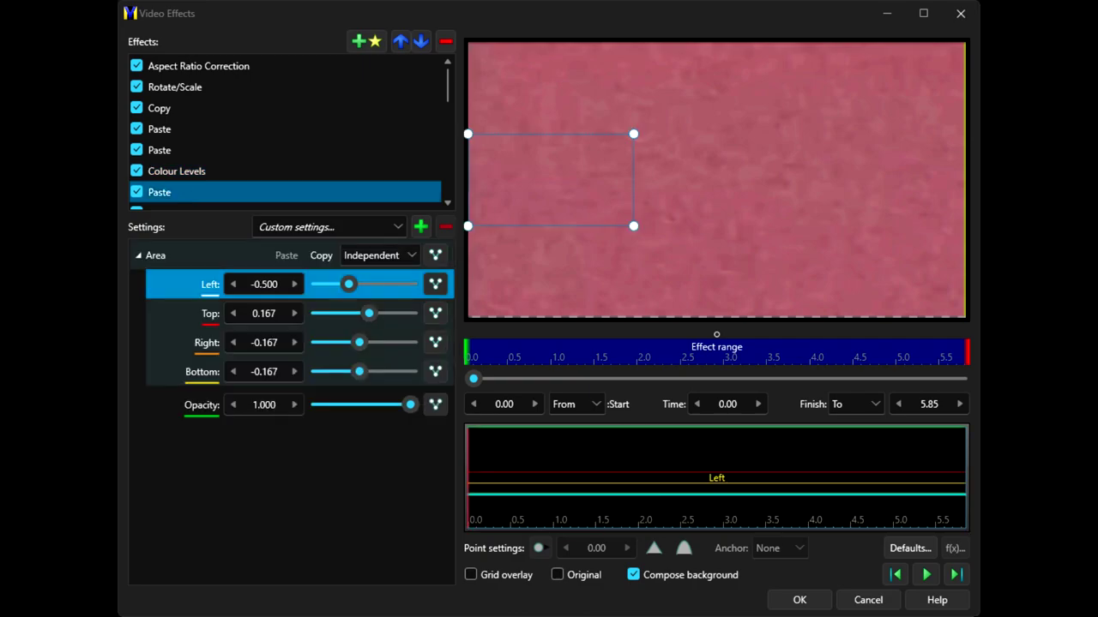
pyautogui.scroll(-3, 285, 132)
pyautogui.click(159, 84)
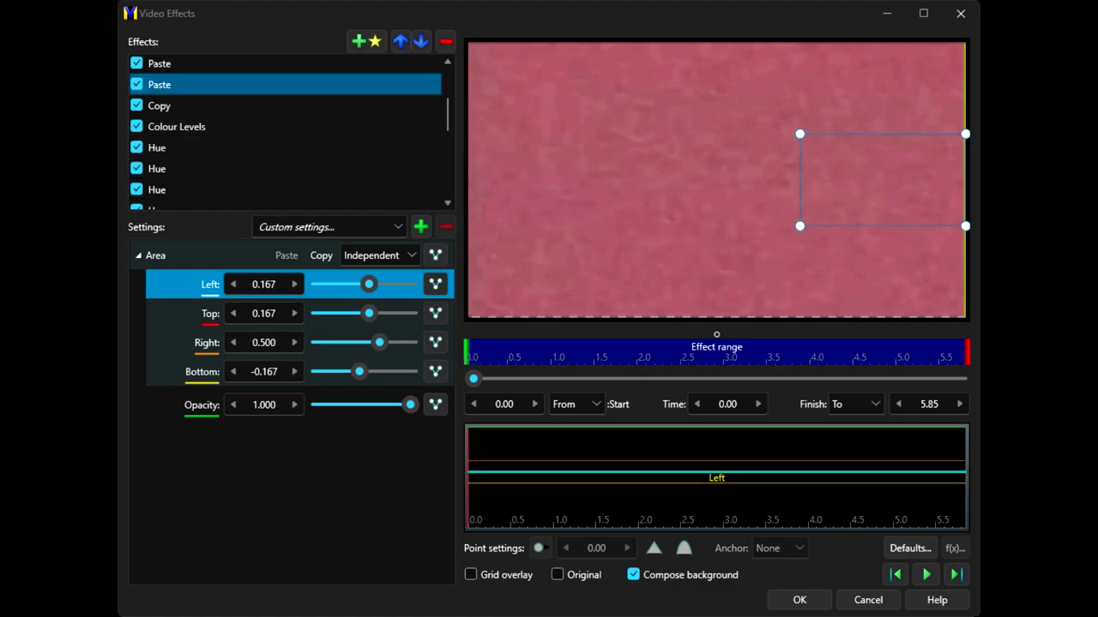
# Examine the pink clip's next Copy area, its Colour Levels, the run of Hue effects, and the Paste that closes the group
pyautogui.click(160, 105)
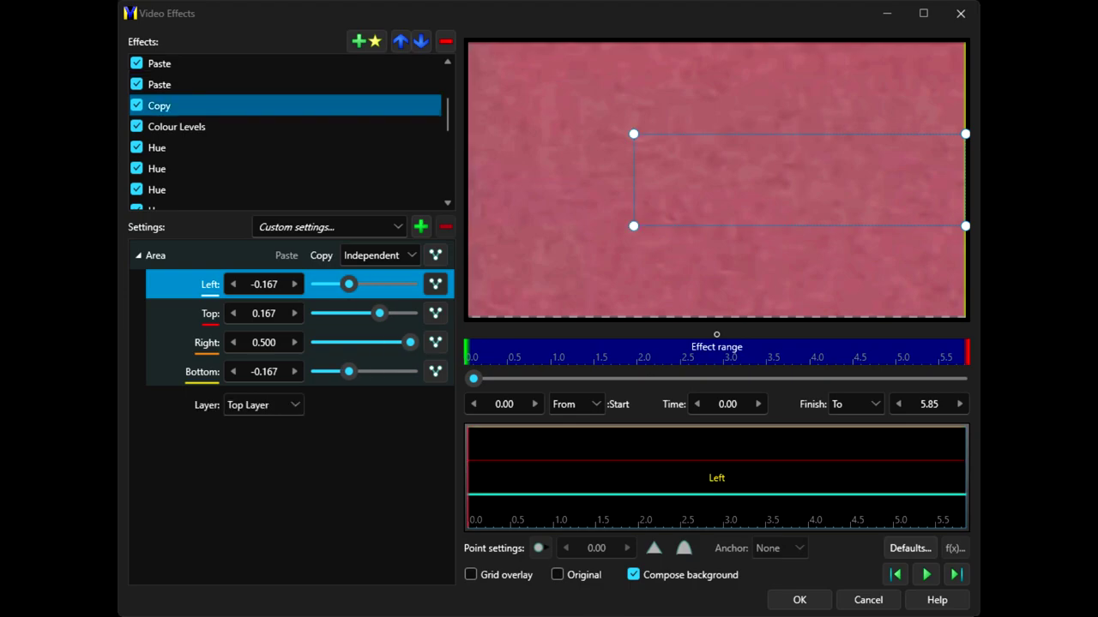
pyautogui.click(177, 127)
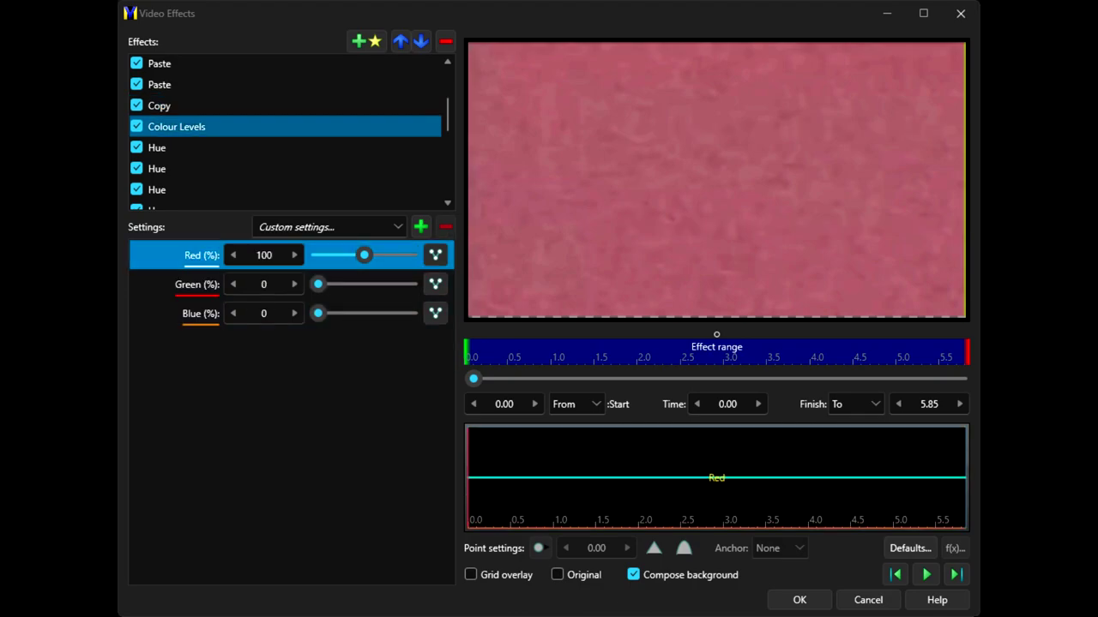
pyautogui.click(157, 147)
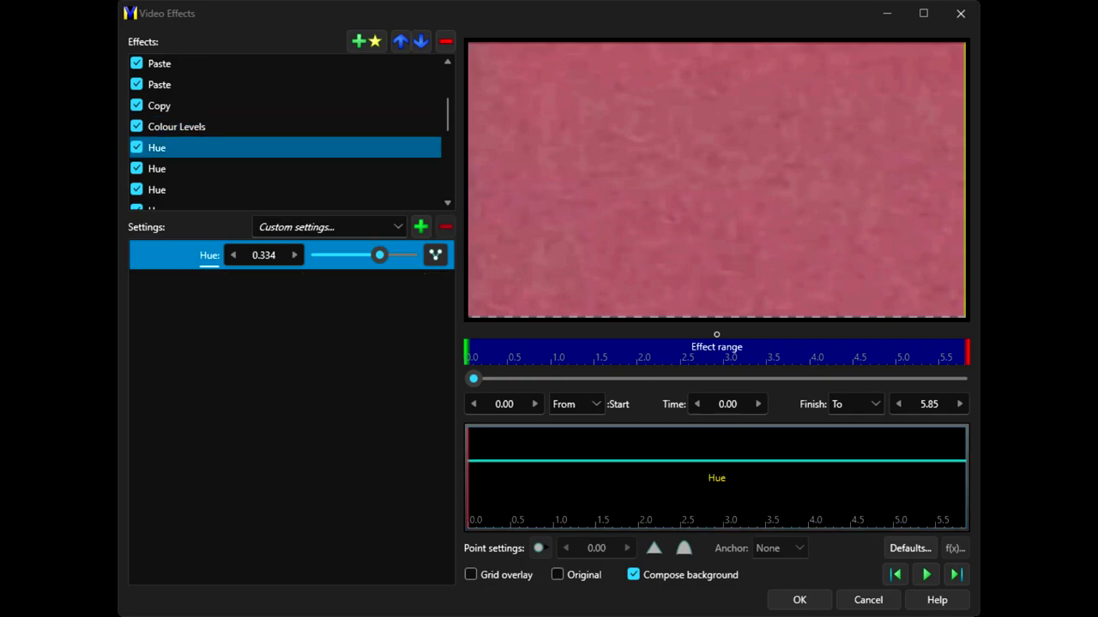
pyautogui.click(157, 169)
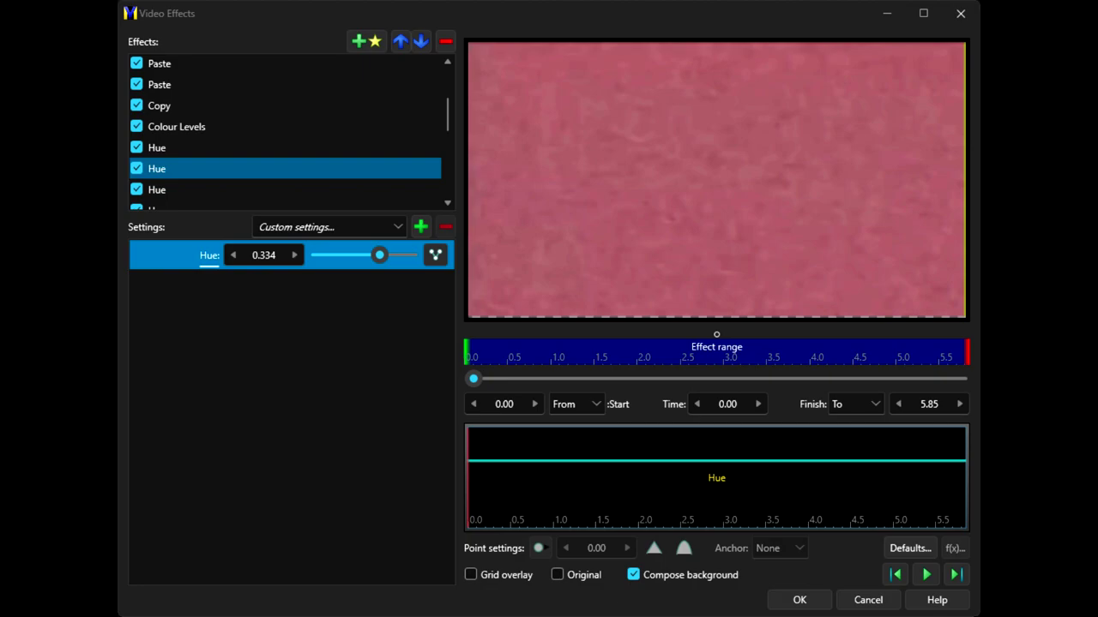
pyautogui.click(157, 189)
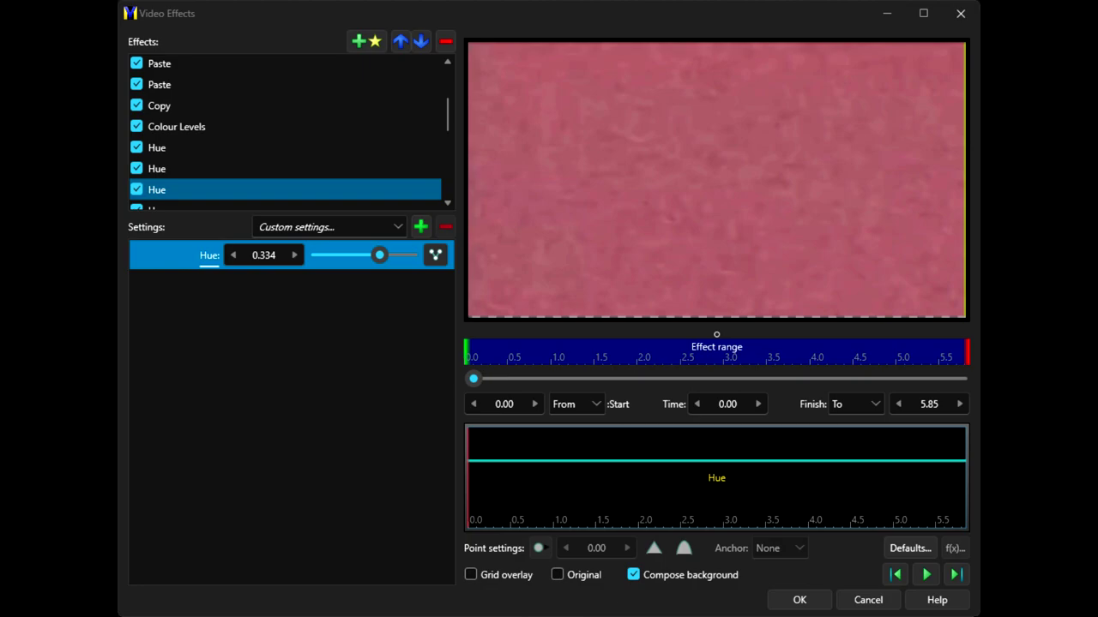
pyautogui.click(157, 208)
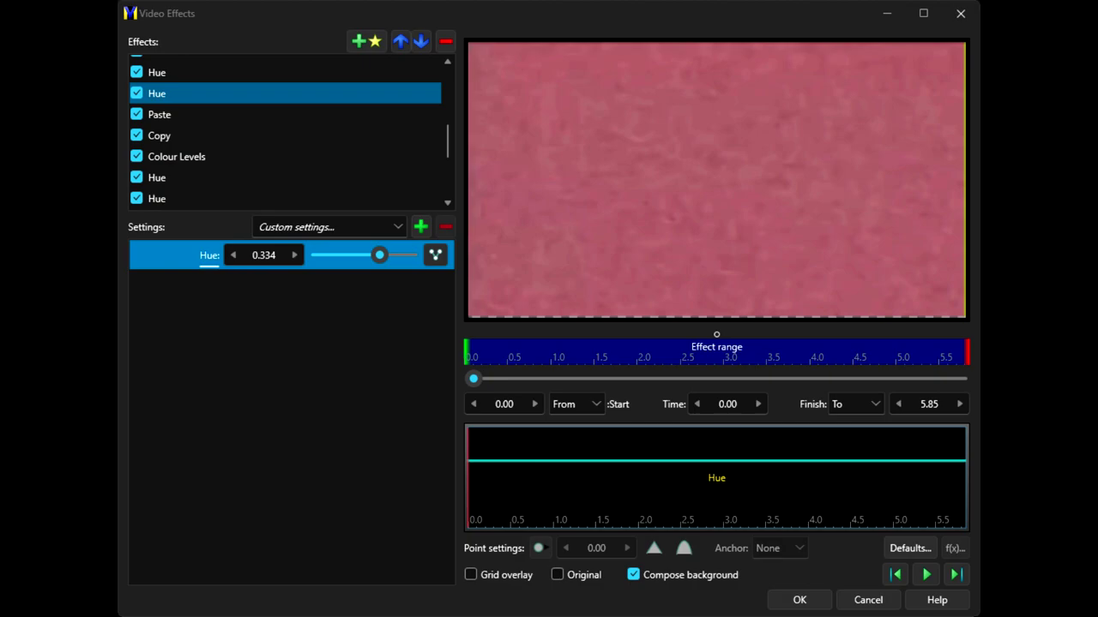
pyautogui.click(160, 114)
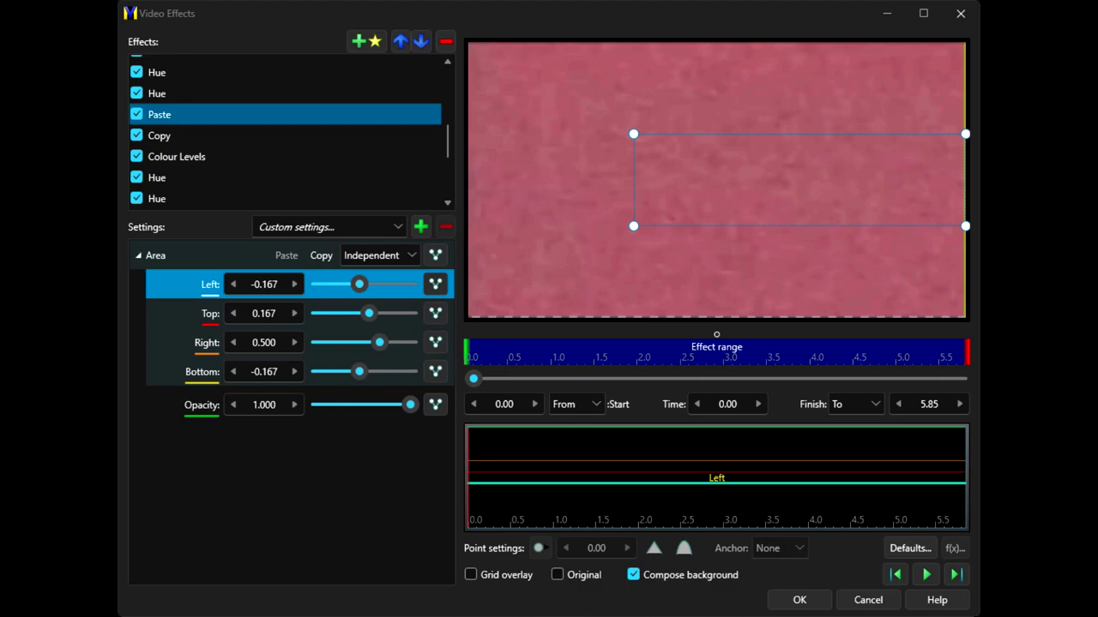
# Inspect the pink clip's following Copy area, its Colour Levels, both Hue effects, and the Paste that ends this group
pyautogui.click(160, 136)
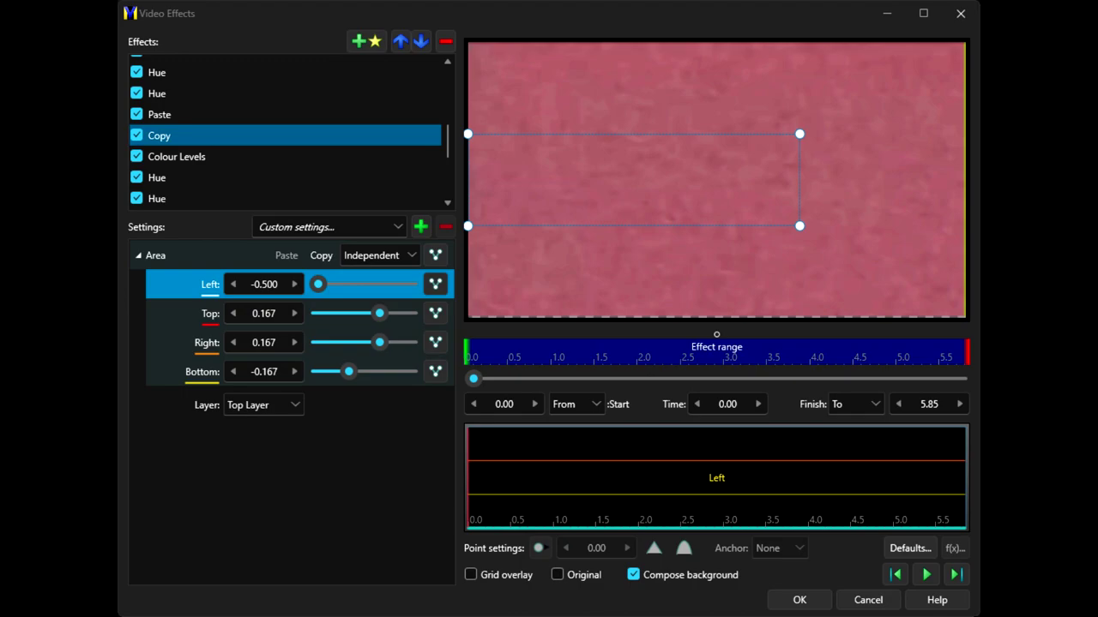
pyautogui.click(176, 157)
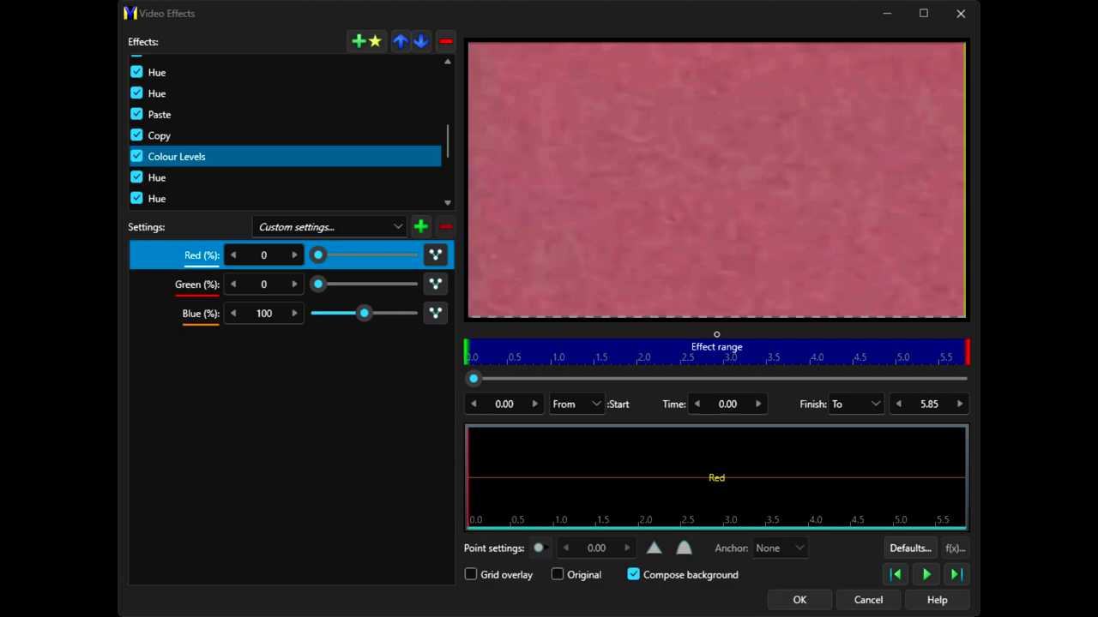
pyautogui.click(157, 178)
pyautogui.scroll(-2, 157, 177)
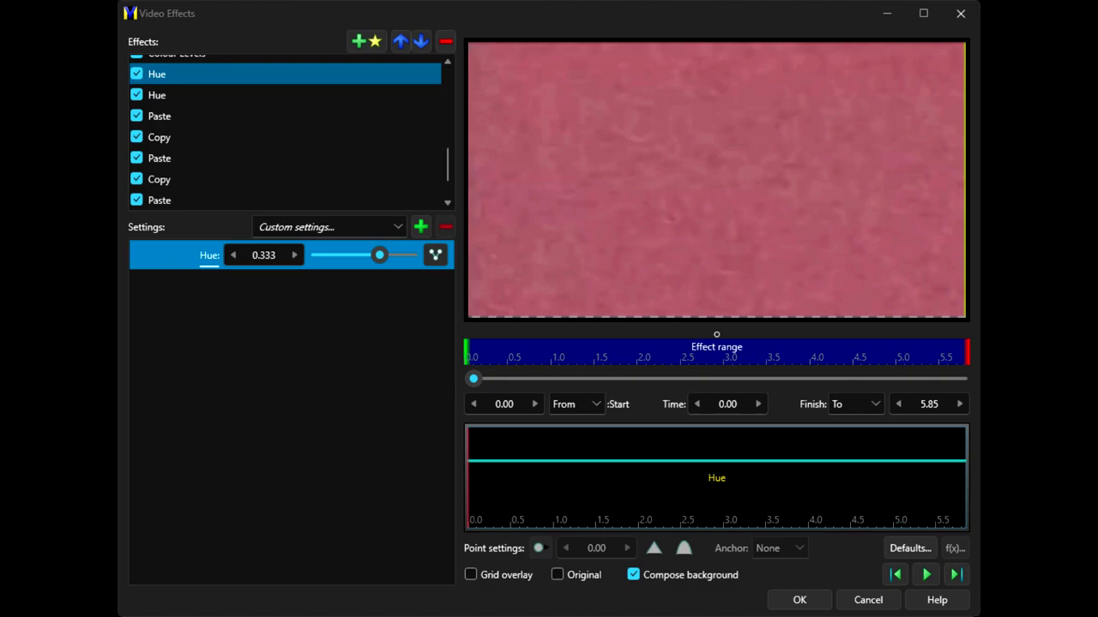
pyautogui.click(157, 95)
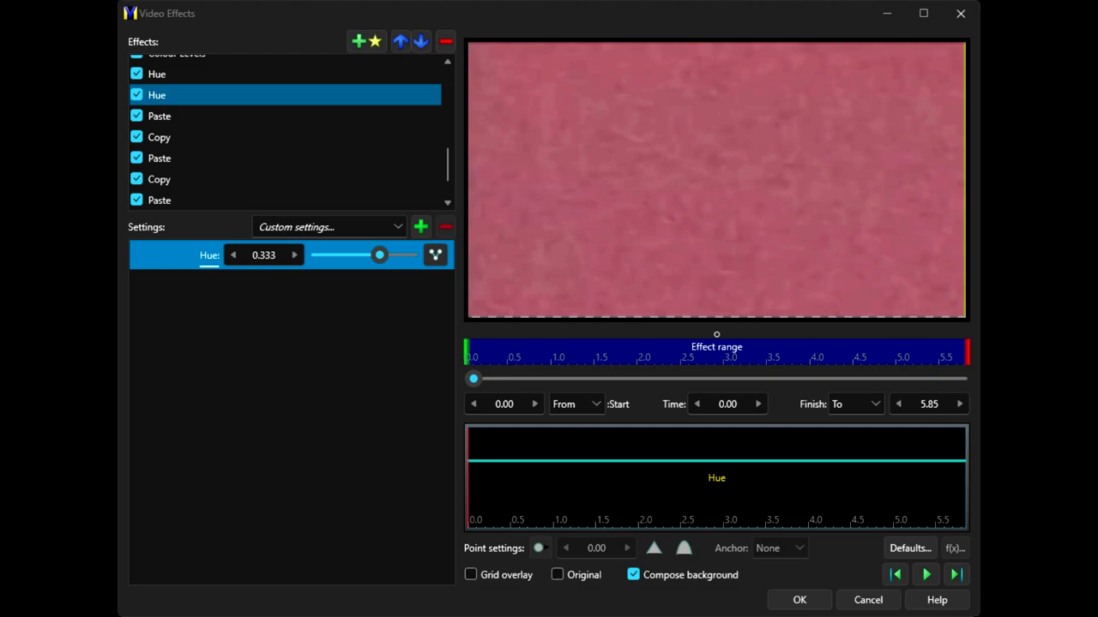
pyautogui.click(160, 116)
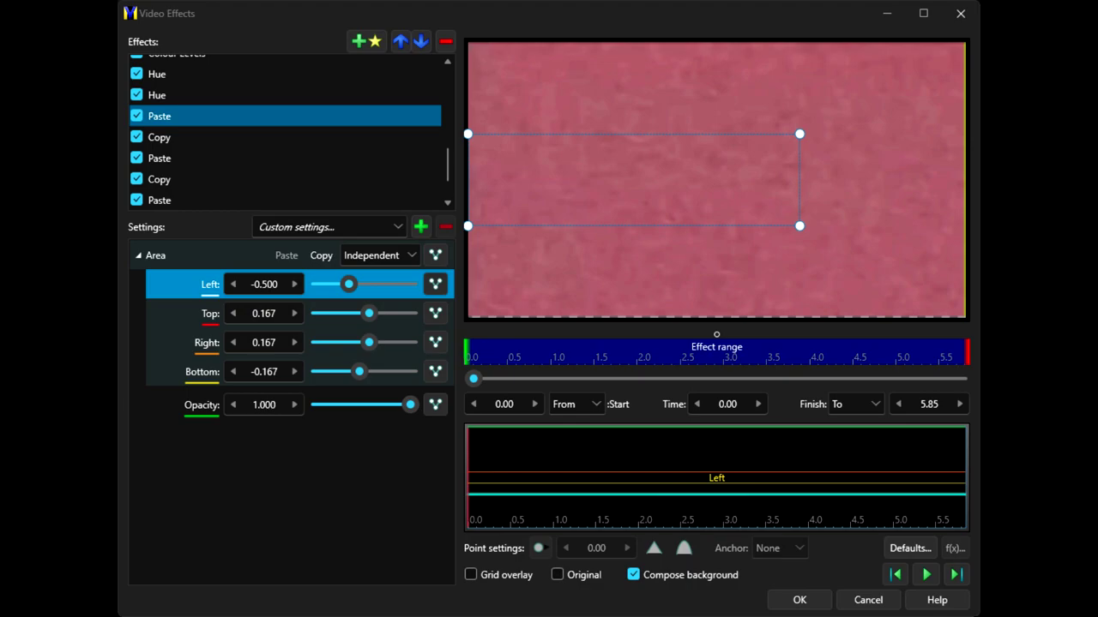
# Compare the areas of the pink clip's last two Copy and Paste pairs, including the opacity of each Paste
pyautogui.click(159, 137)
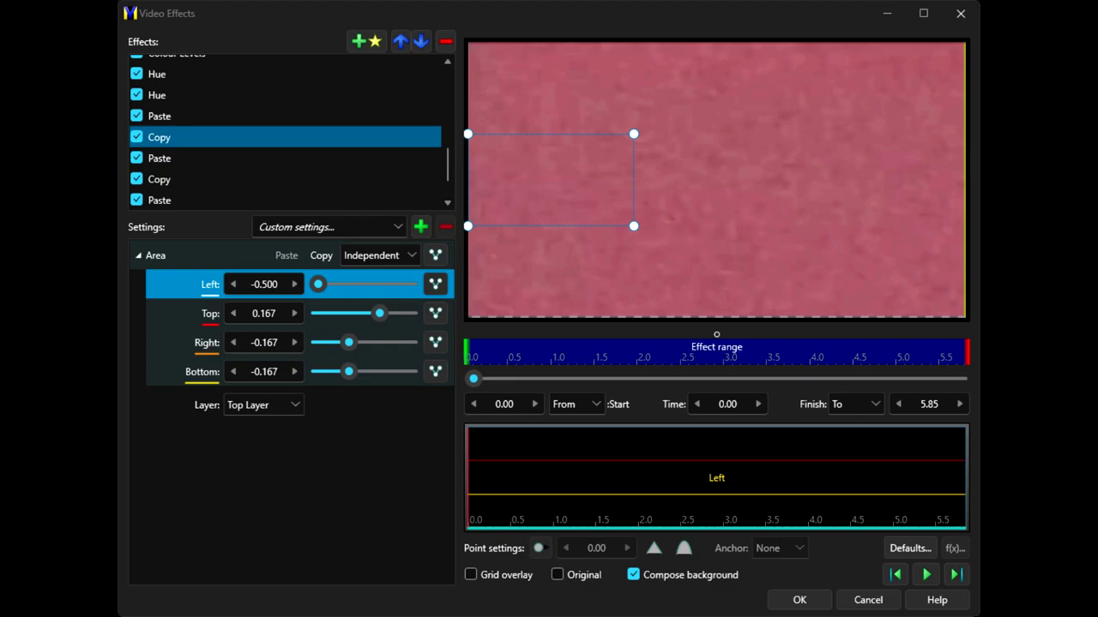
pyautogui.click(160, 159)
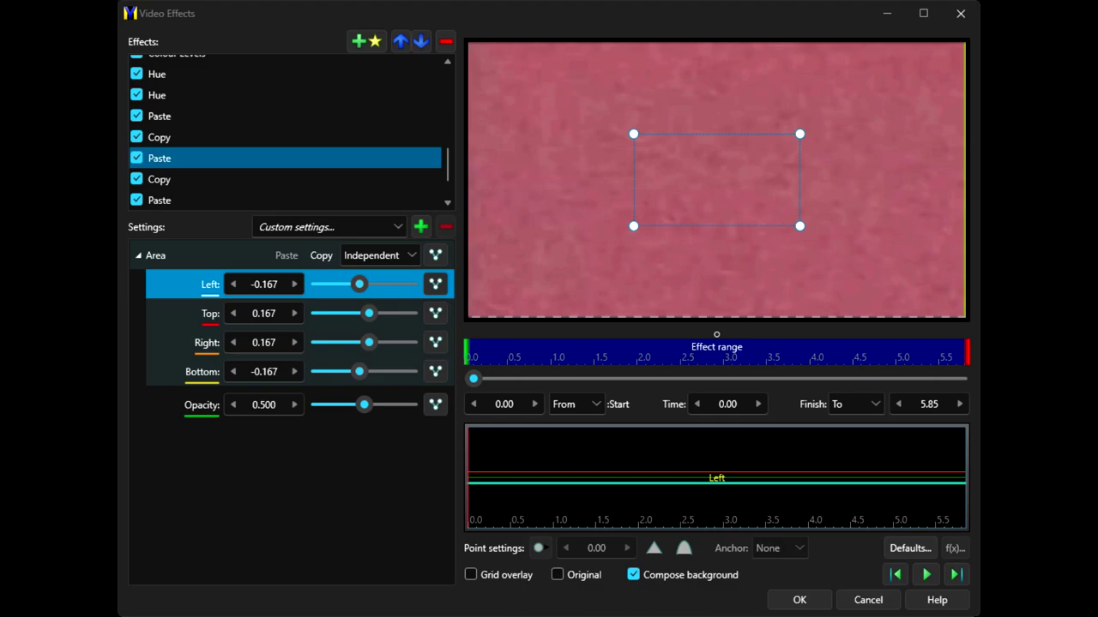
pyautogui.click(159, 180)
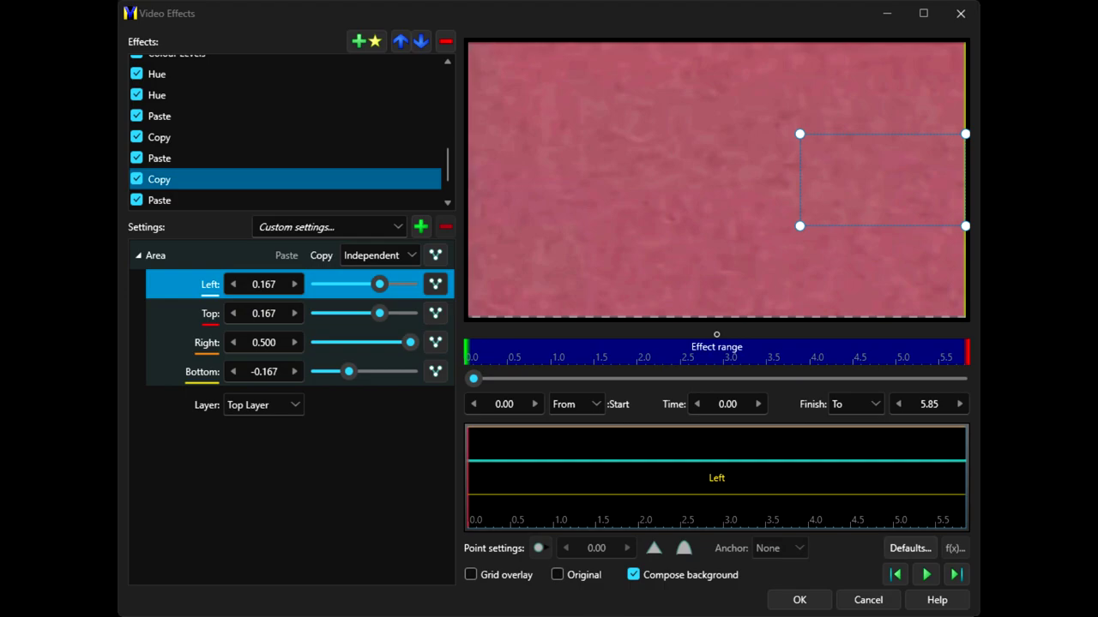
pyautogui.click(160, 200)
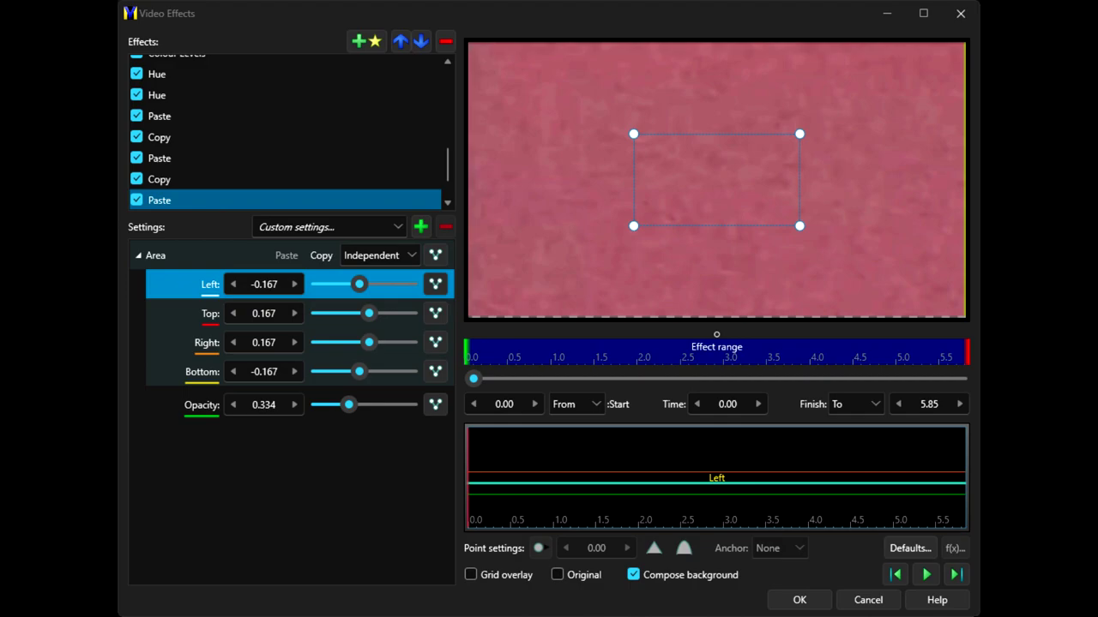
# Review the pink clip's closing Rotate/Scale effect and the settings of its two Brightness/Contrast effects
pyautogui.scroll(-1, 175, 158)
pyautogui.click(175, 158)
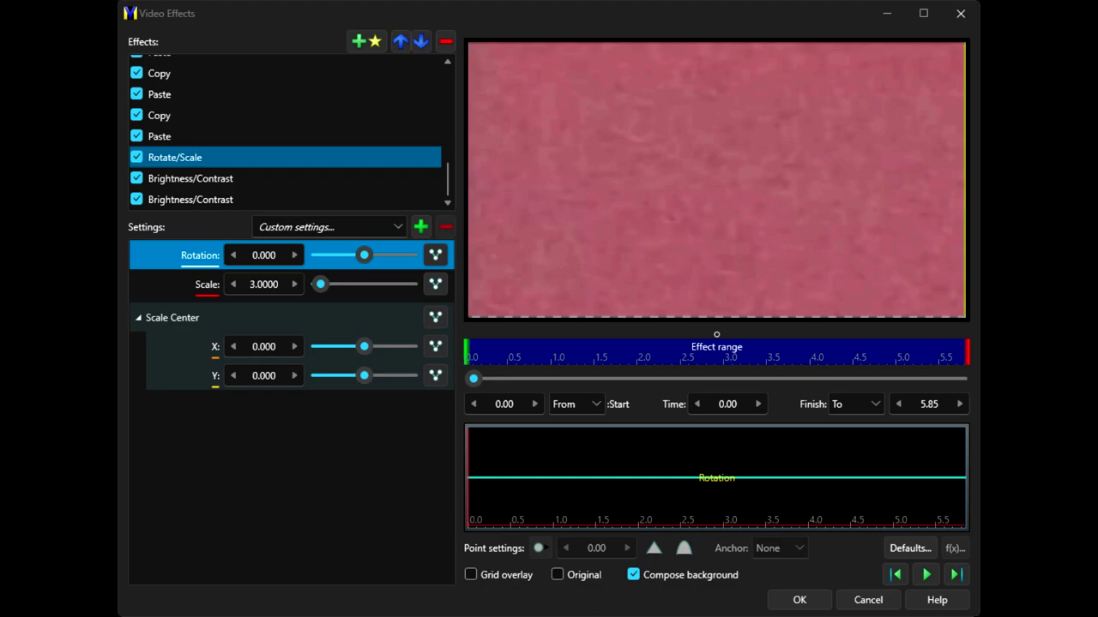
pyautogui.press('Down')
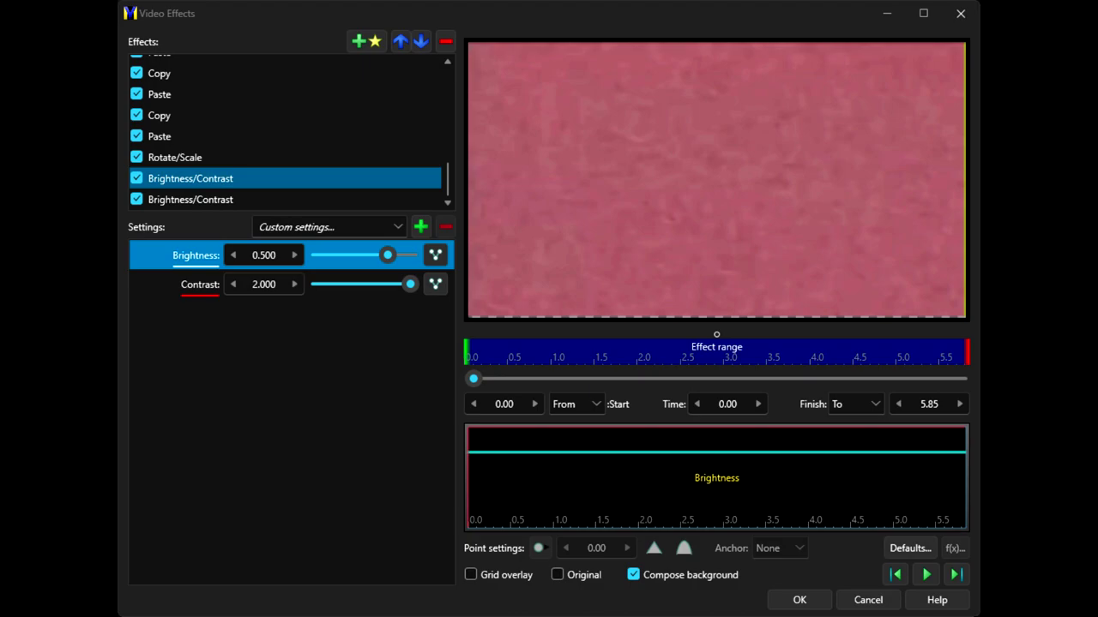
pyautogui.press('Down')
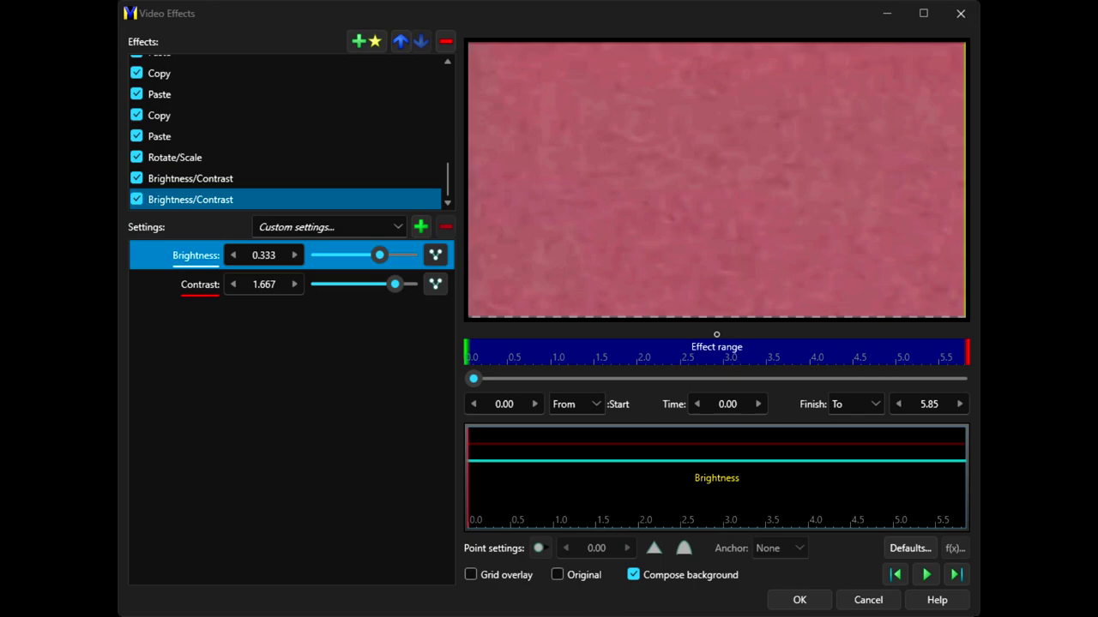